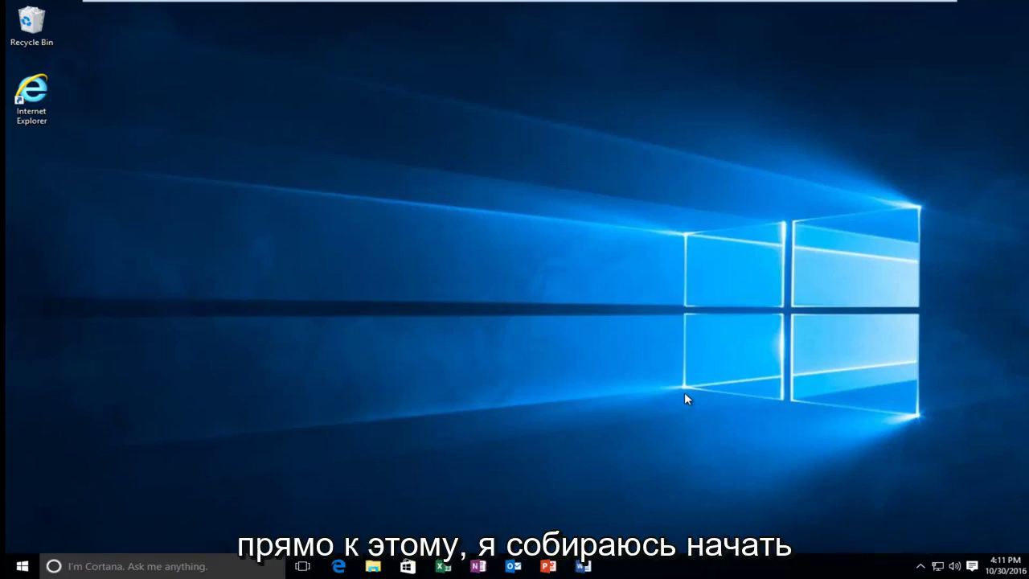
- Search Windows for "control panel" and open the Control Panel desktop app
{"action": "left_click", "coordinate": [16, 571]}
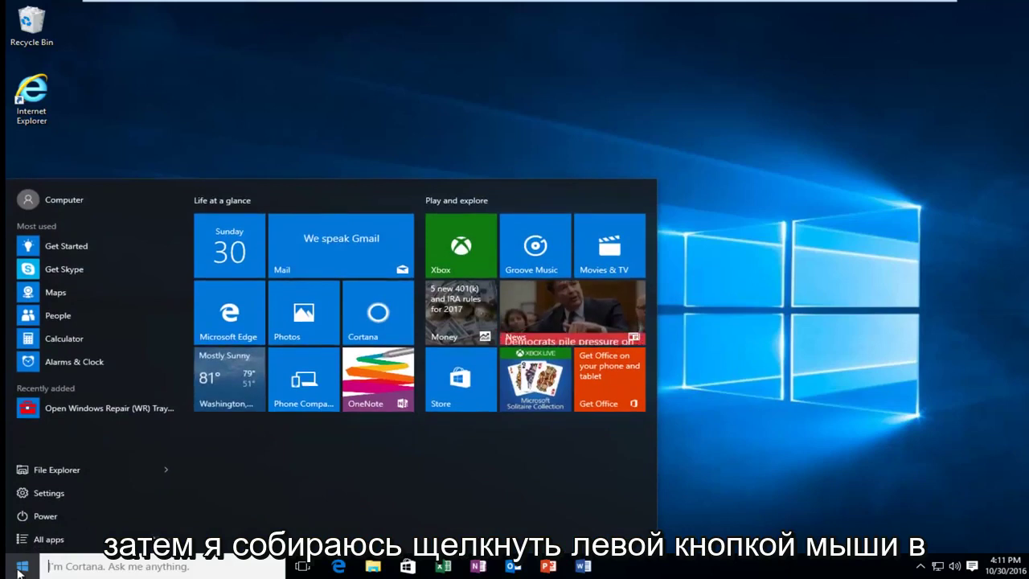
{"action": "left_click", "coordinate": [83, 564]}
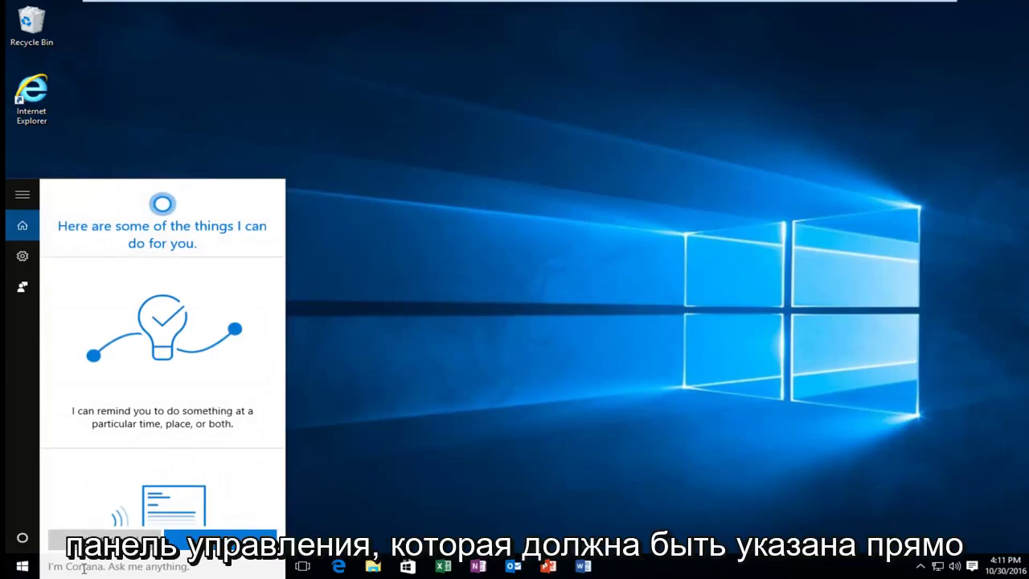
{"action": "type", "text": "control panel"}
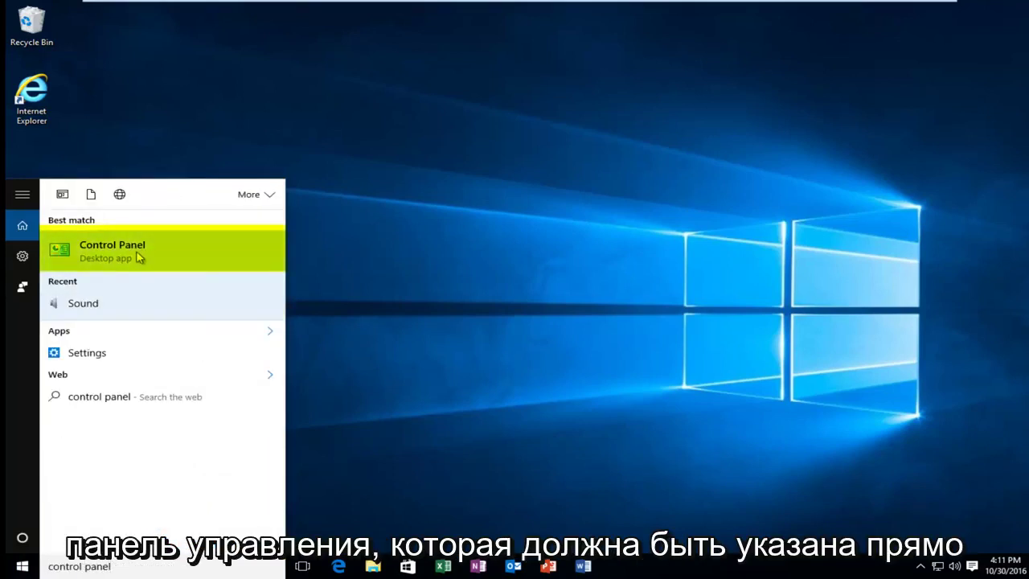
{"action": "left_click", "coordinate": [93, 256]}
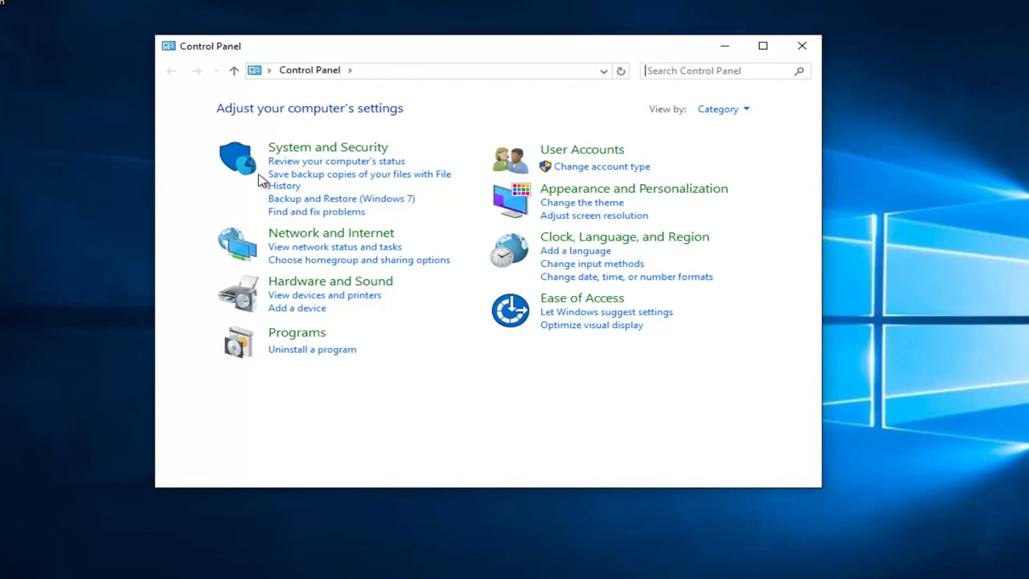
- Open Services from the Administrative Tools under System and Security, and close the Administrative Tools and System and Security windows
{"action": "left_click", "coordinate": [339, 148]}
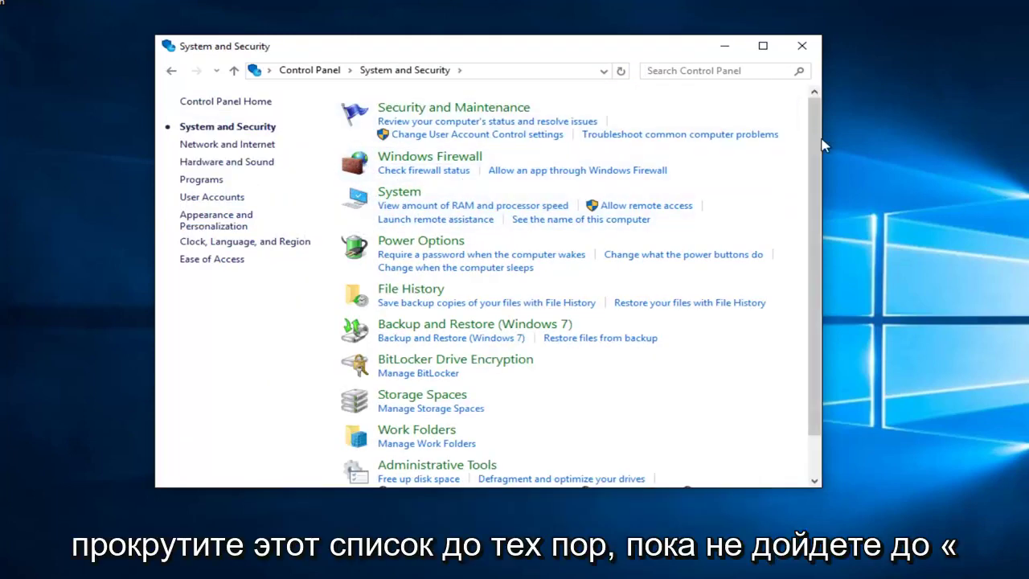
{"action": "scroll", "coordinate": [816, 143], "scroll_direction": "down", "scroll_amount": 1}
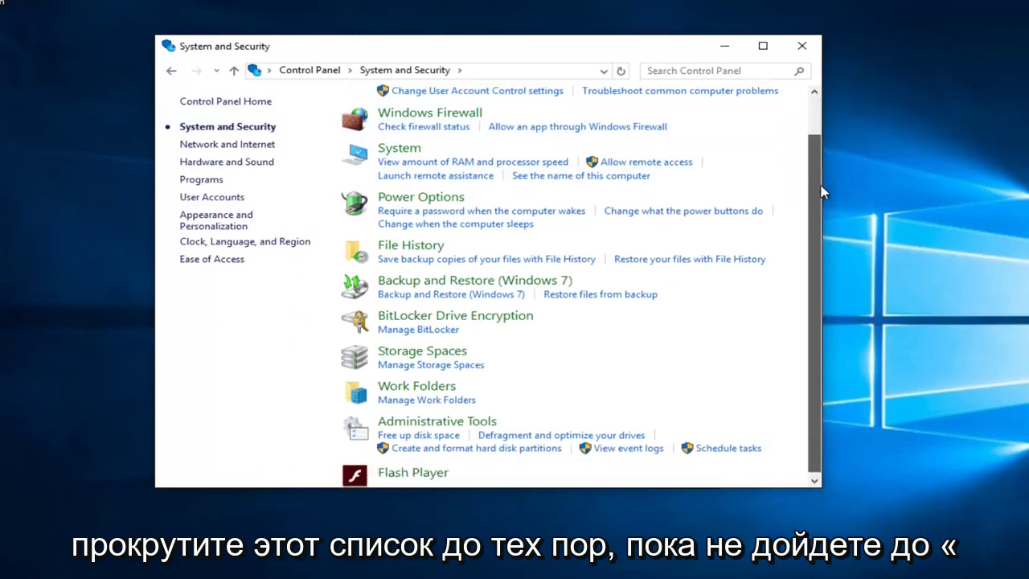
{"action": "left_click", "coordinate": [443, 421]}
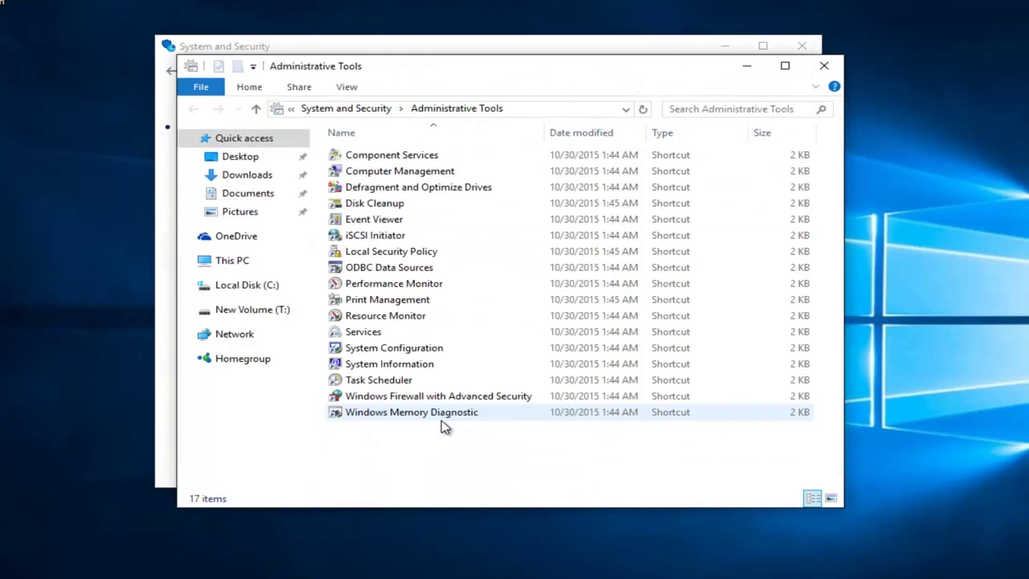
{"action": "double_click", "coordinate": [364, 332]}
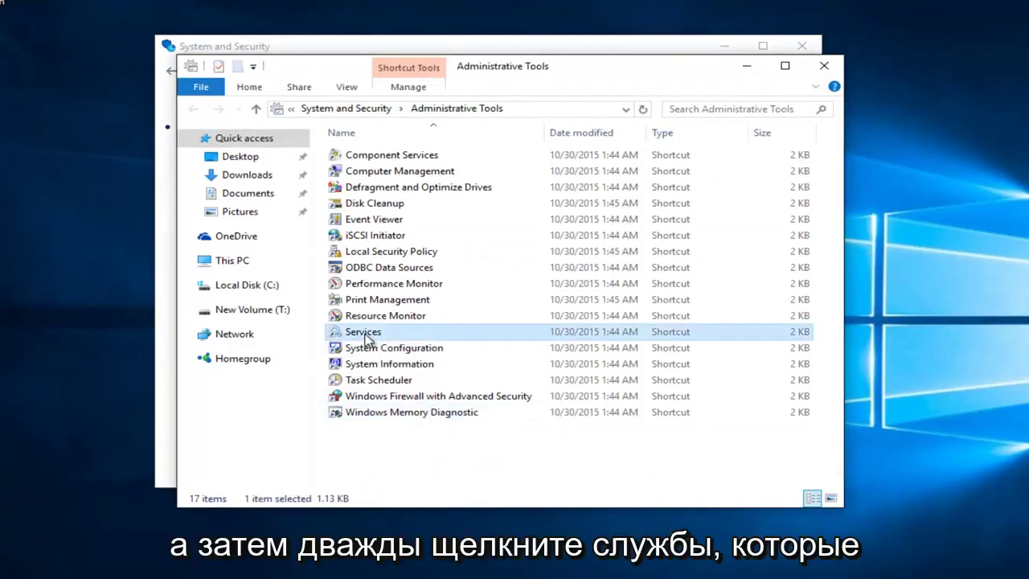
{"action": "left_click", "coordinate": [823, 66]}
{"action": "left_click", "coordinate": [810, 45]}
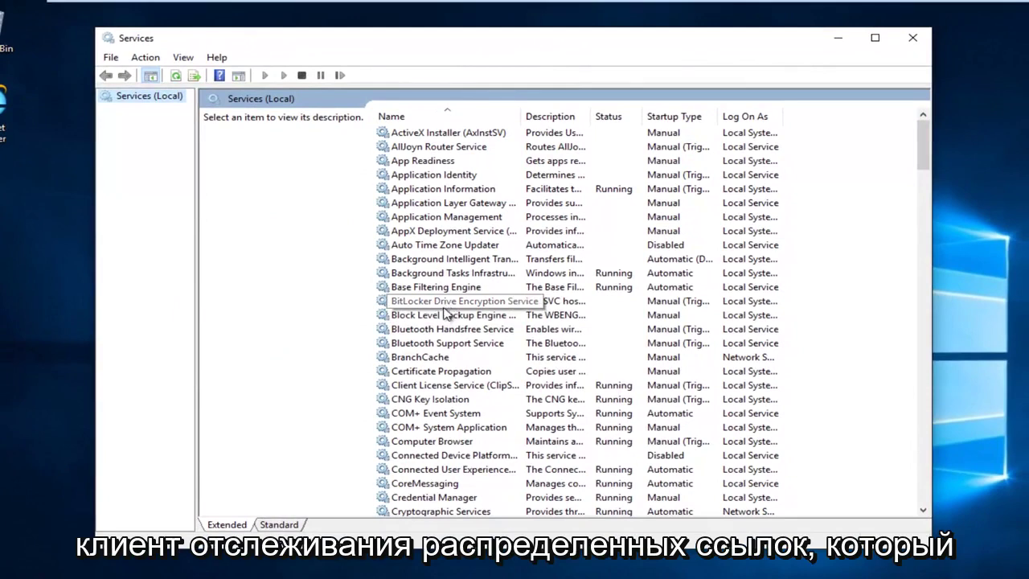
- Find the Distributed Link Tracking Client service and open its properties
{"action": "left_click", "coordinate": [434, 343]}
{"action": "scroll", "coordinate": [434, 342], "scroll_direction": "down", "scroll_amount": 5}
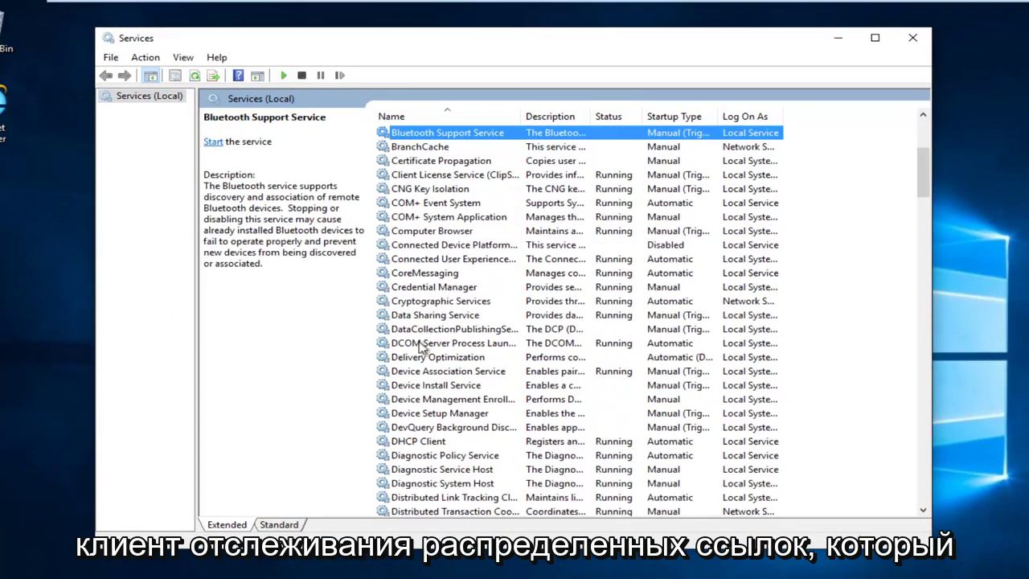
{"action": "scroll", "coordinate": [442, 348], "scroll_direction": "down", "scroll_amount": 2}
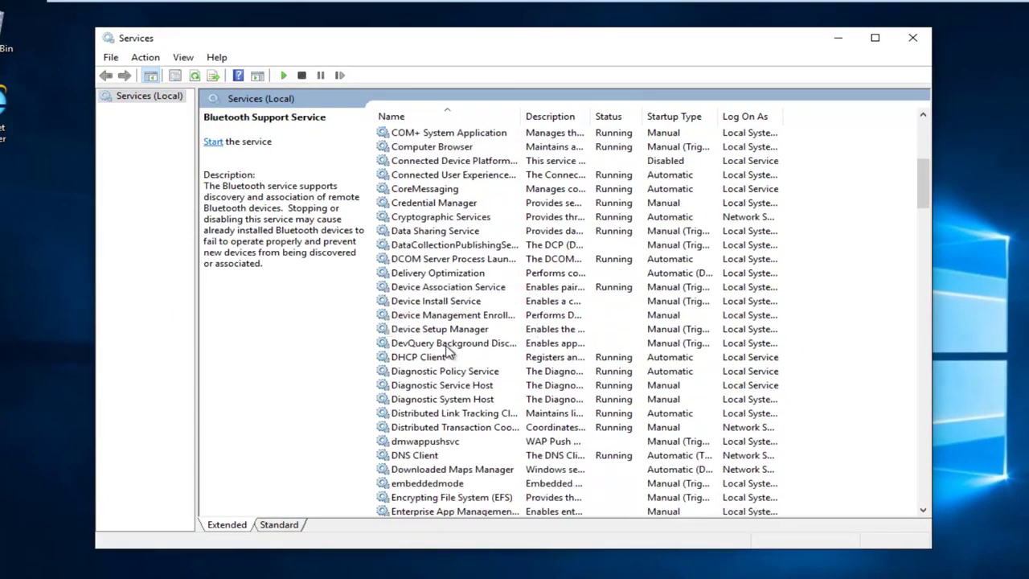
{"action": "left_click", "coordinate": [425, 414]}
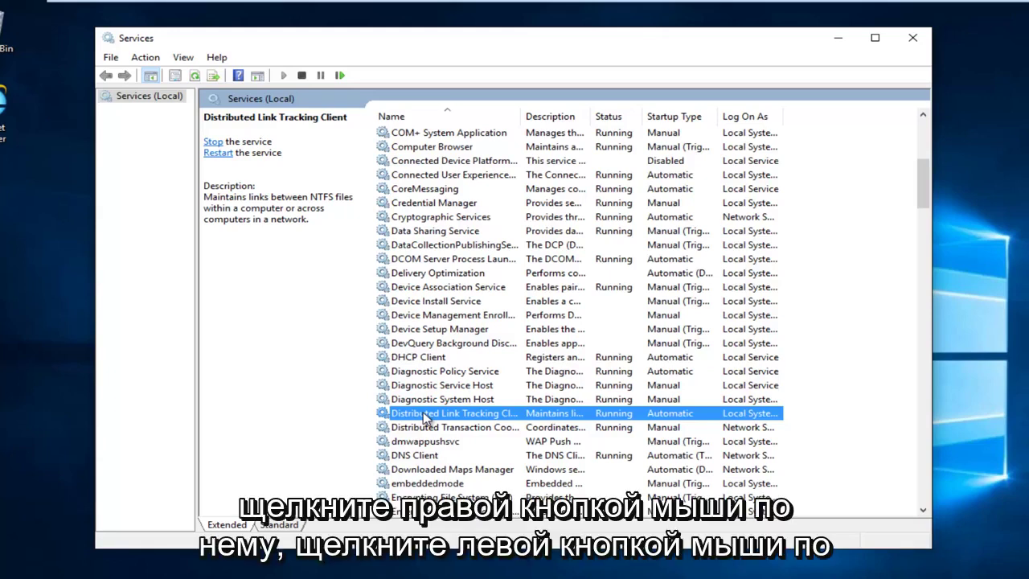
{"action": "right_click", "coordinate": [446, 419]}
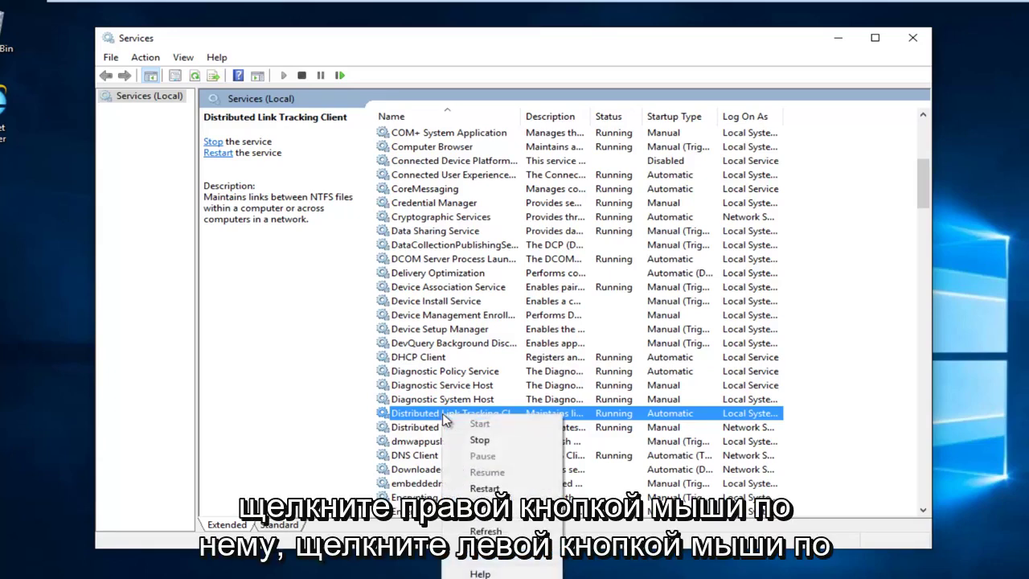
{"action": "left_click", "coordinate": [492, 557]}
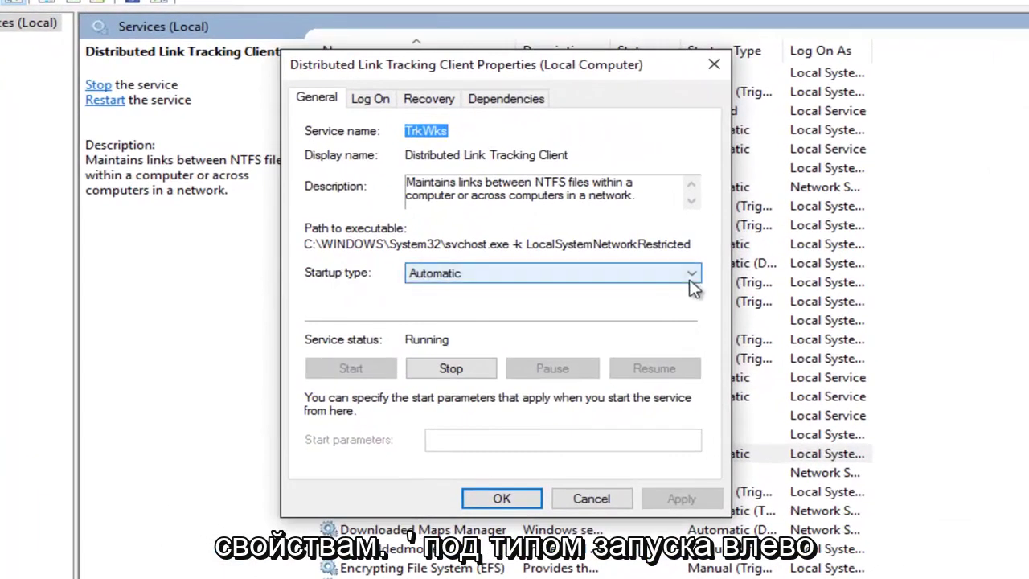
- Set the Distributed Link Tracking Client's startup type to Disabled, apply the change and close the Services window
{"action": "left_click", "coordinate": [693, 275]}
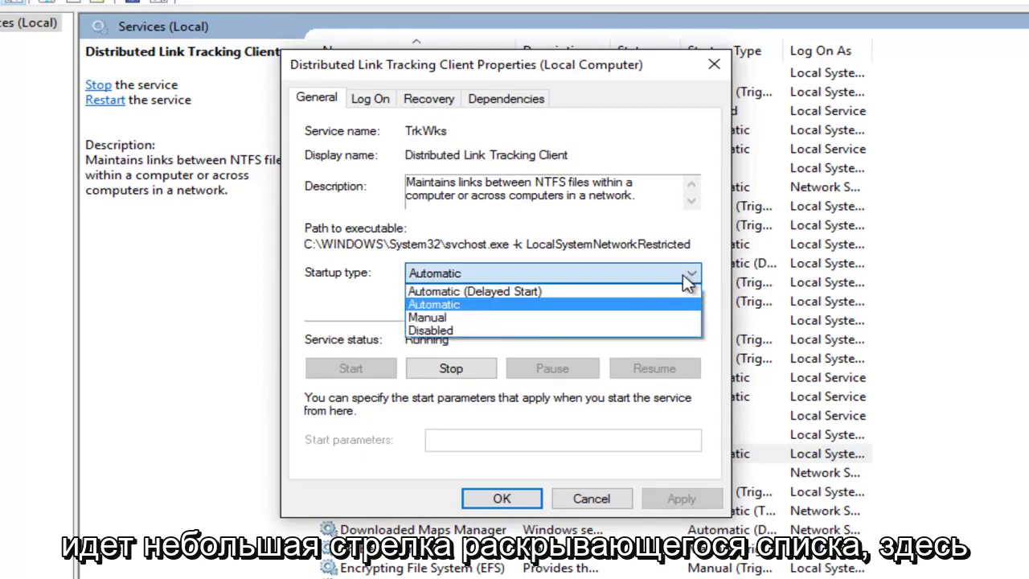
{"action": "left_click", "coordinate": [429, 331]}
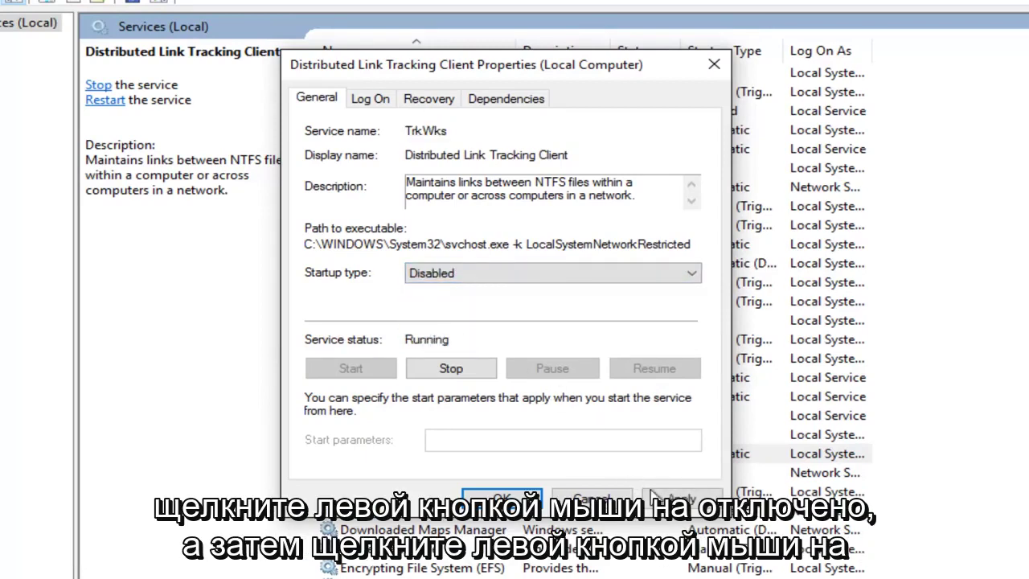
{"action": "left_click", "coordinate": [677, 499]}
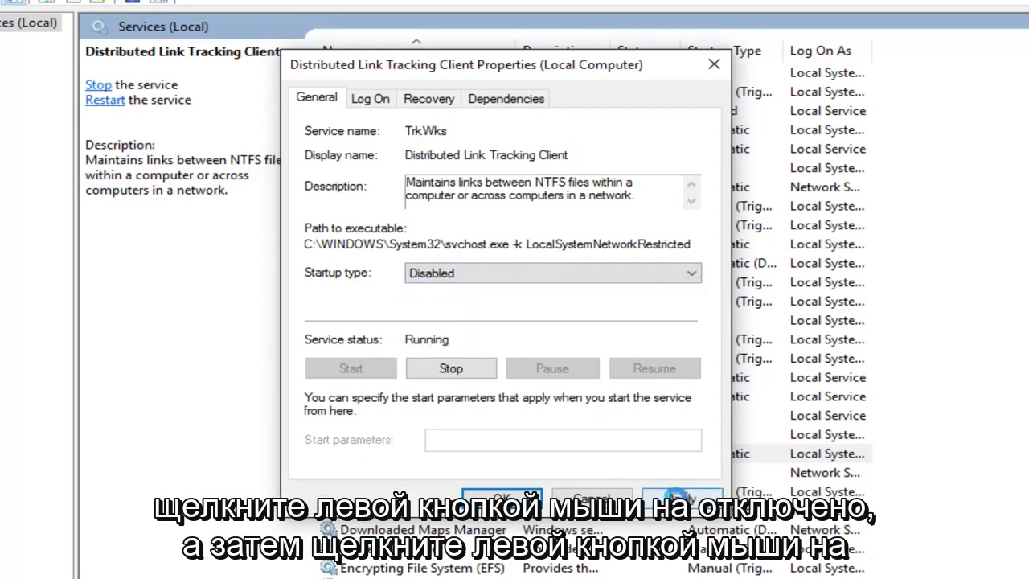
{"action": "left_click", "coordinate": [498, 502]}
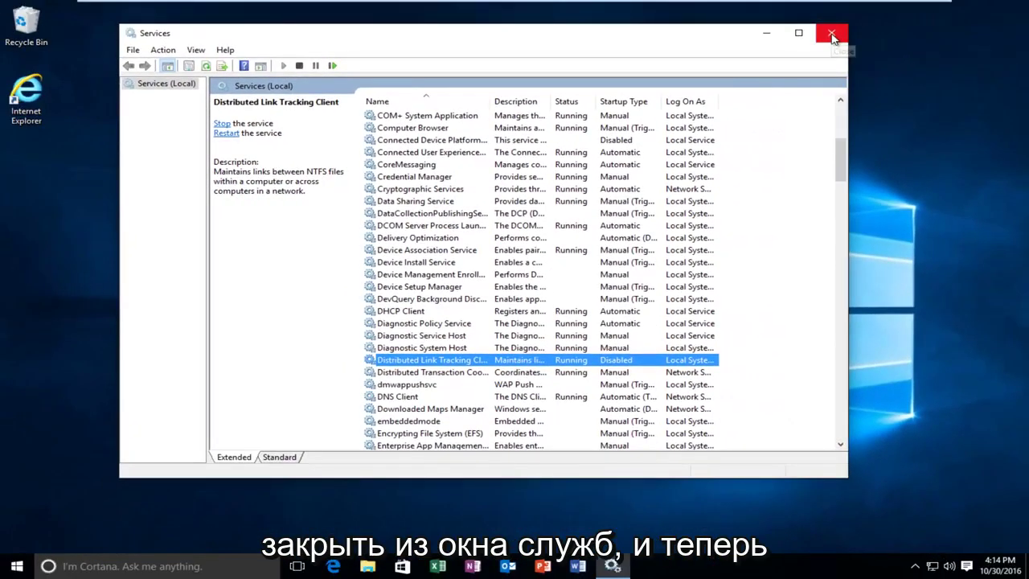
{"action": "left_click", "coordinate": [832, 34]}
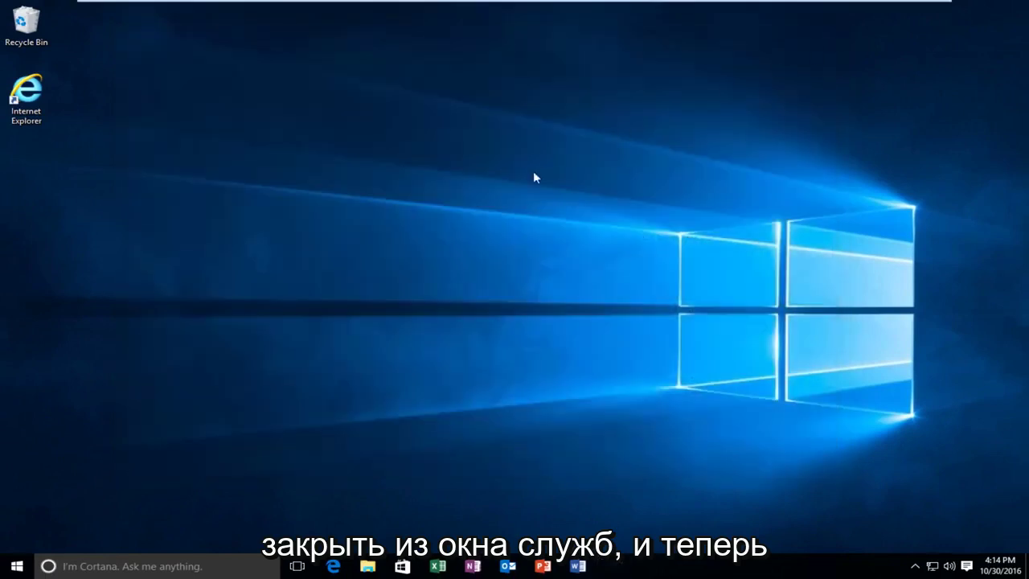
- Open Command Prompt with administrator rights, allowing it to make changes, and switch to the T: drive
{"action": "right_click", "coordinate": [27, 564]}
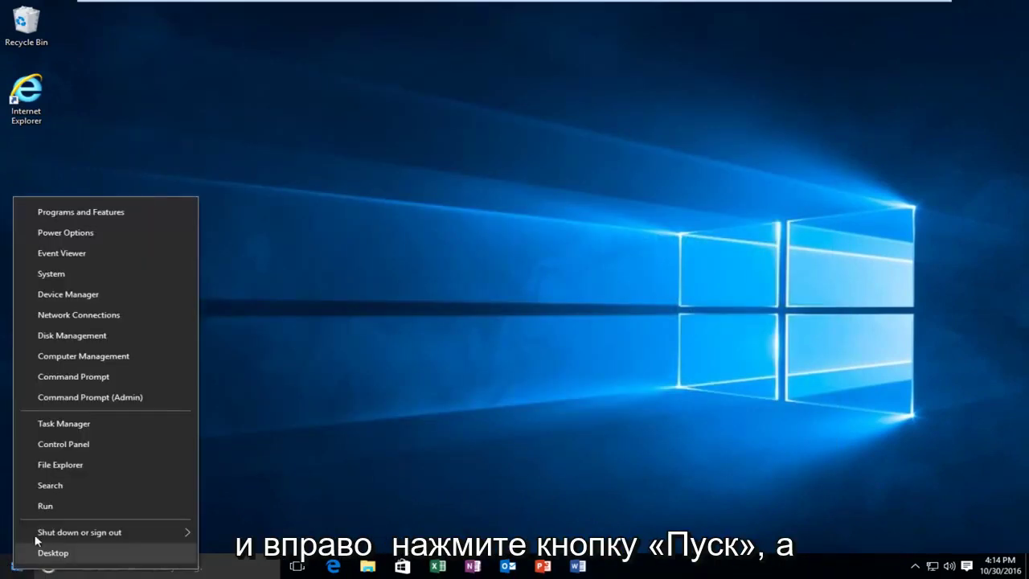
{"action": "left_click", "coordinate": [95, 398]}
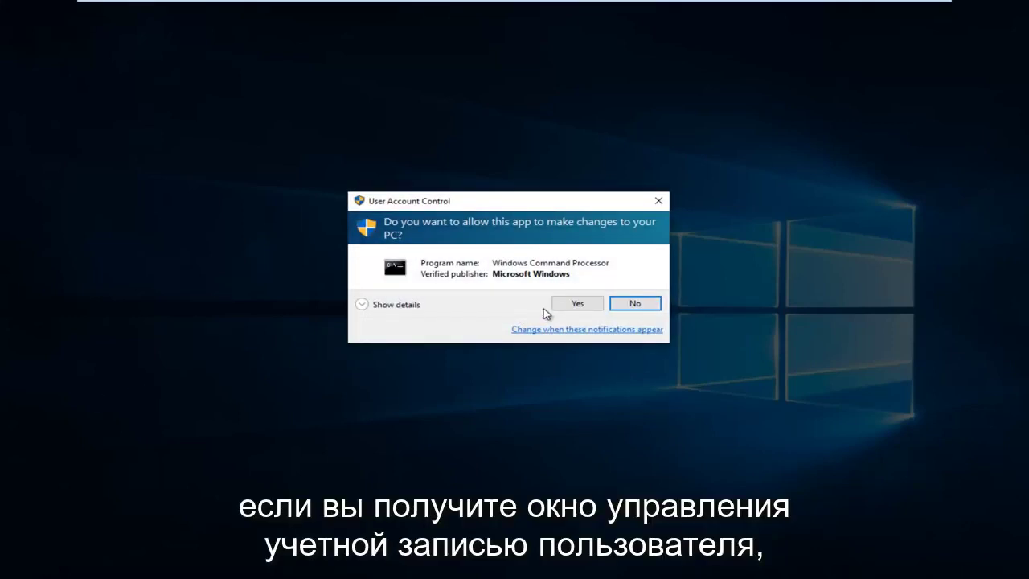
{"action": "left_click", "coordinate": [580, 303]}
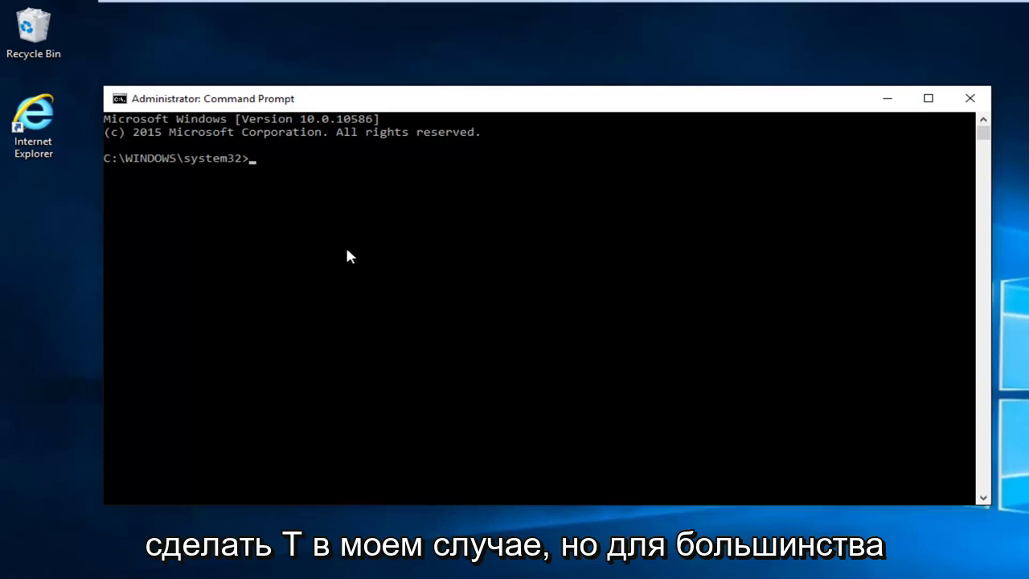
{"action": "type", "text": "T:"}
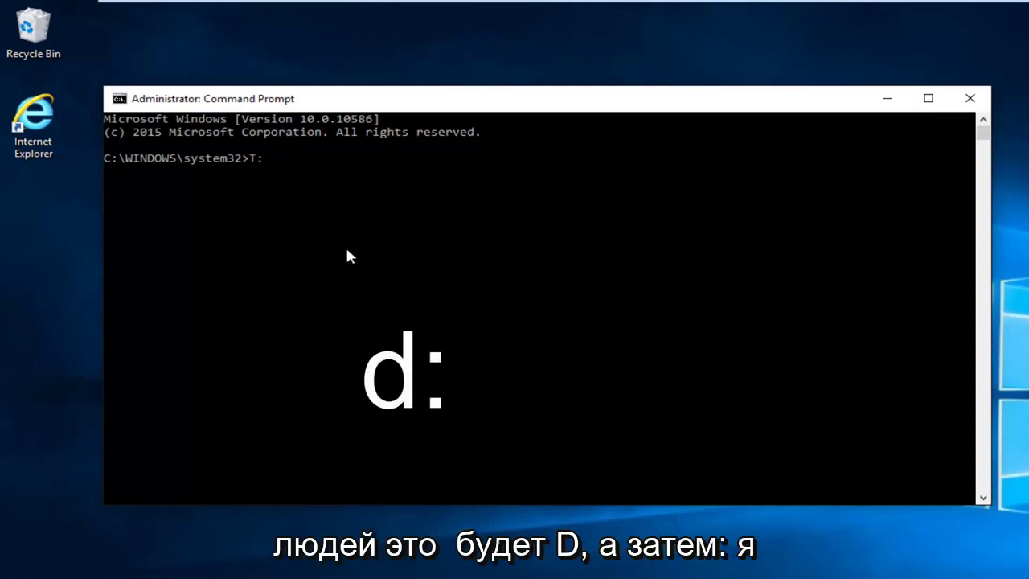
{"action": "key", "text": "Return"}
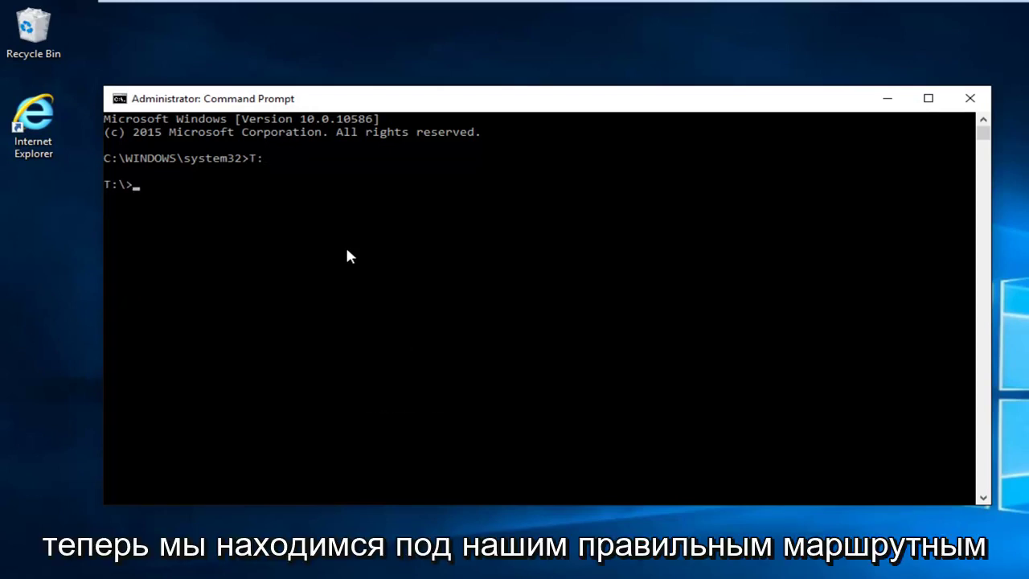
- Remove the System Volume Information folder from T: with rmdir "System Volume Information"/s, confirming the deletion with y
{"action": "type", "text": "rmdir"}
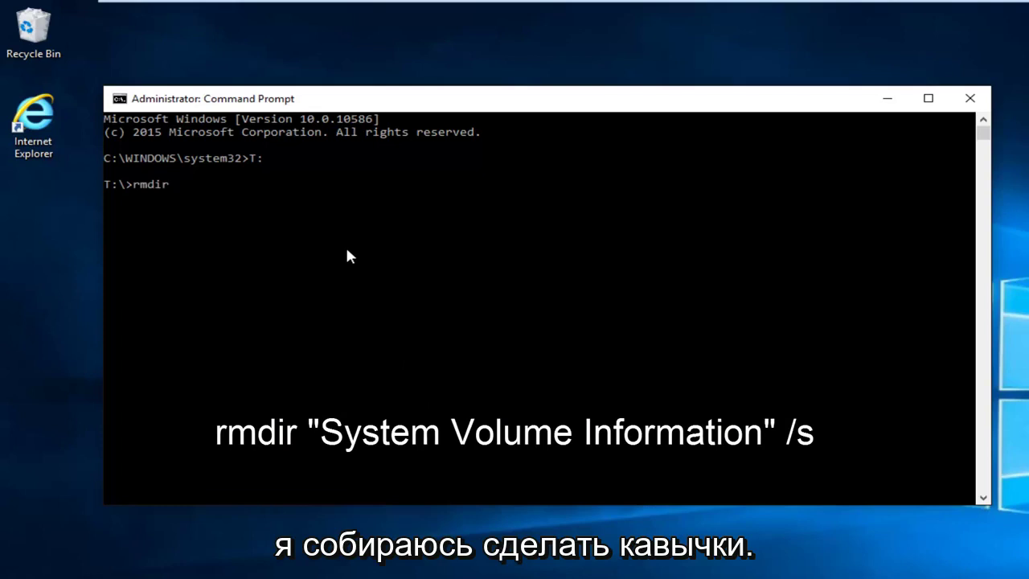
{"action": "type", "text": " \""}
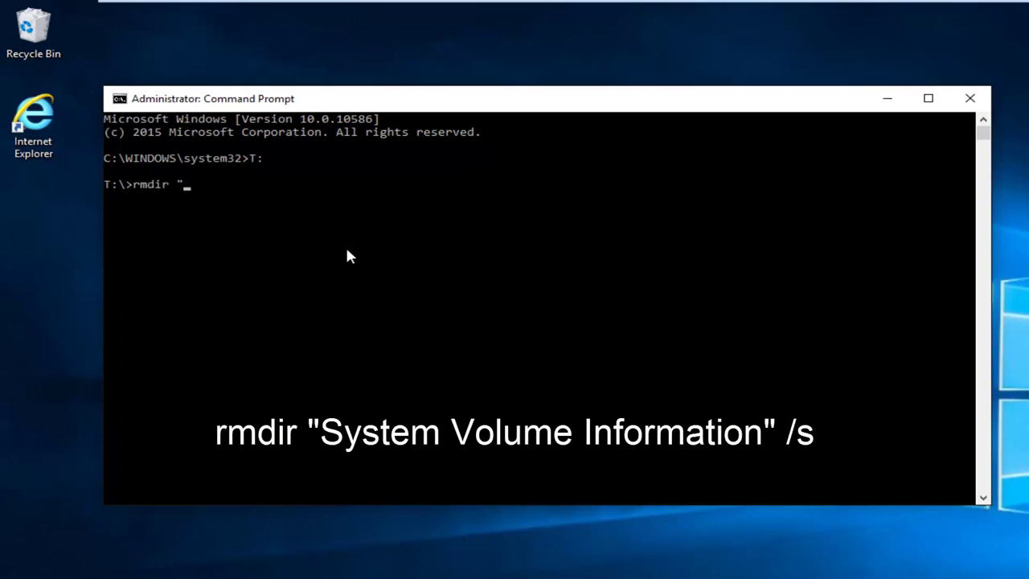
{"action": "type", "text": "Syst"}
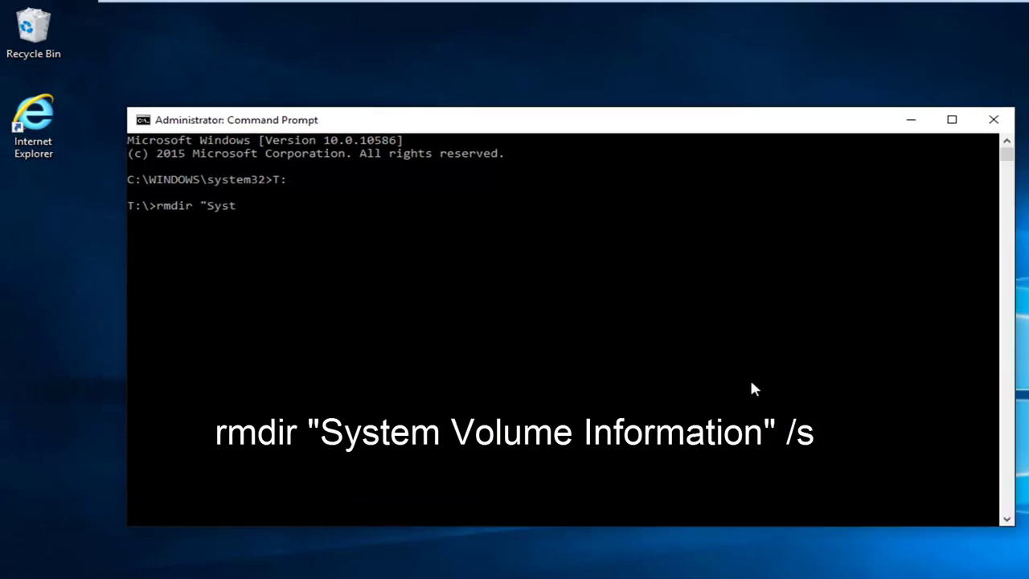
{"action": "type", "text": "em Volume Information"}
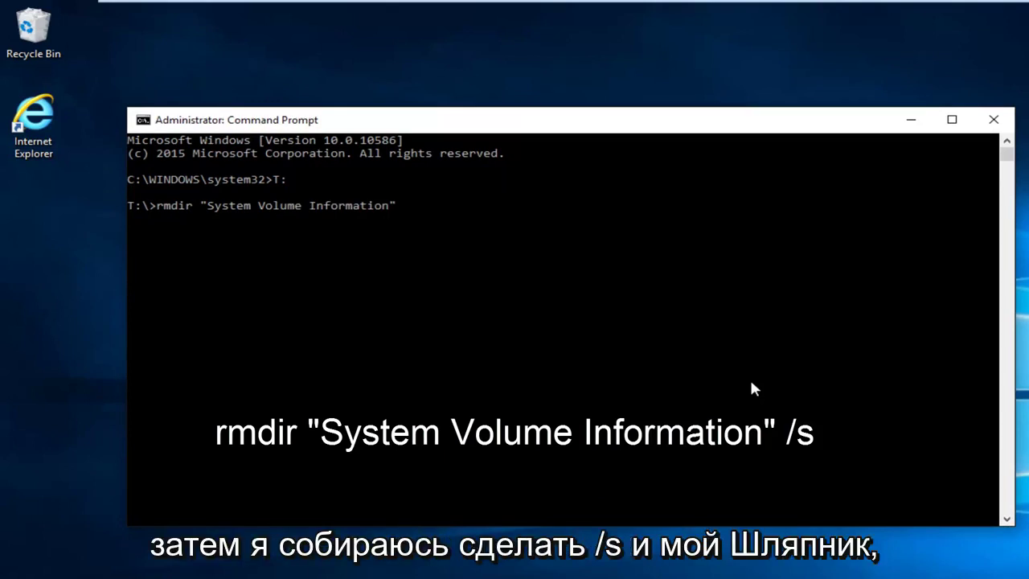
{"action": "type", "text": "s"}
{"action": "key", "text": "Return"}
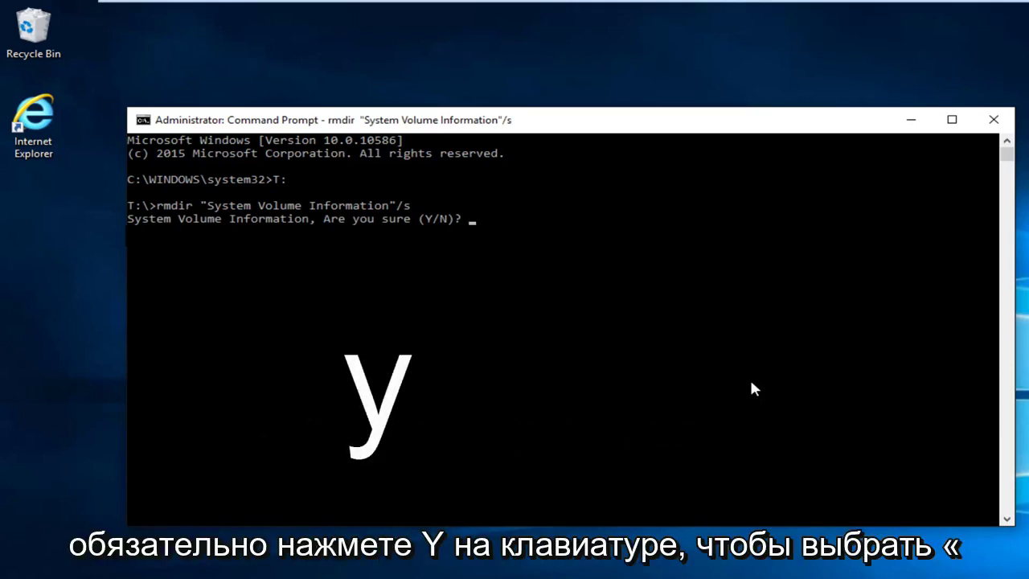
{"action": "type", "text": "y"}
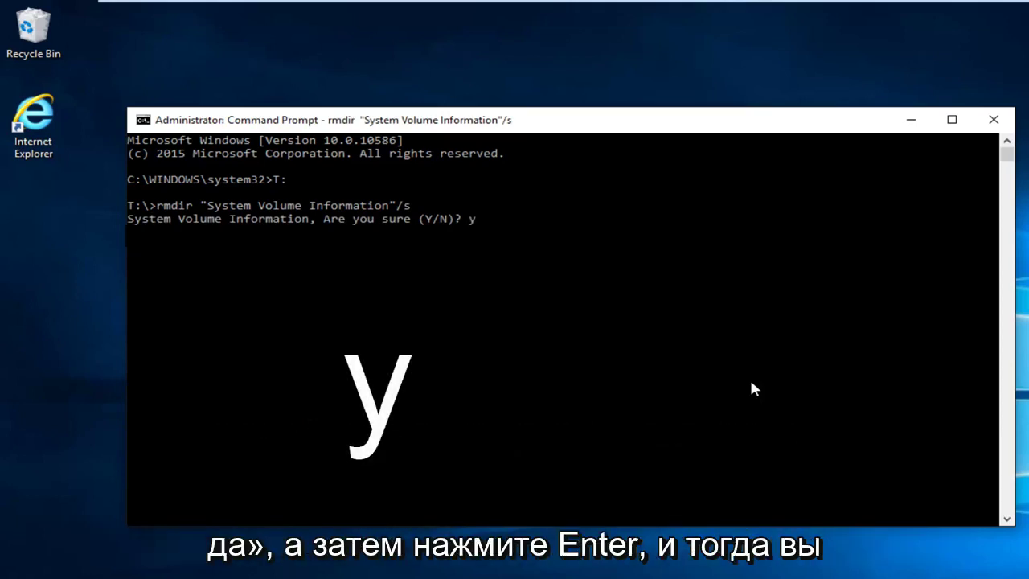
{"action": "key", "text": "Return"}
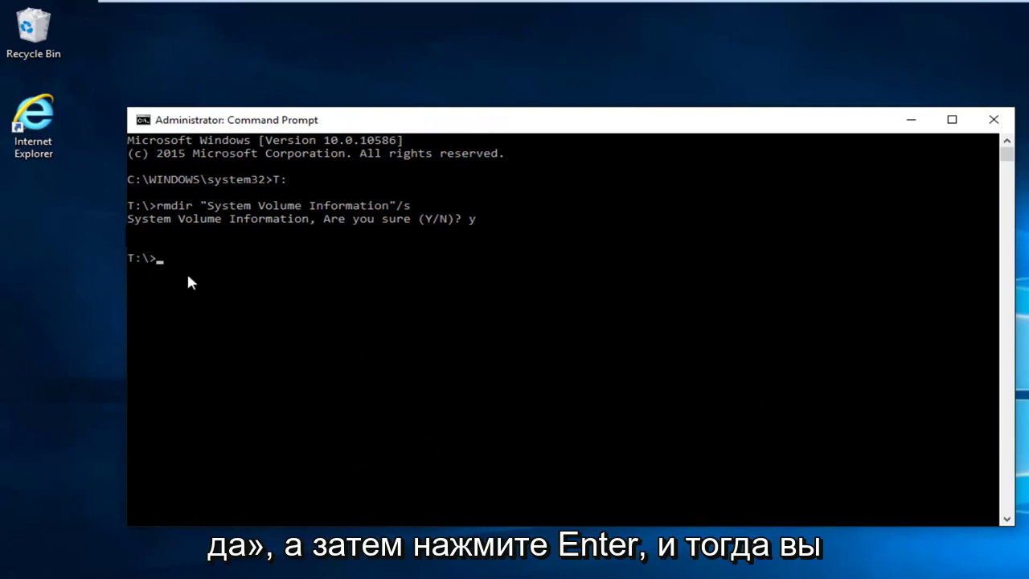